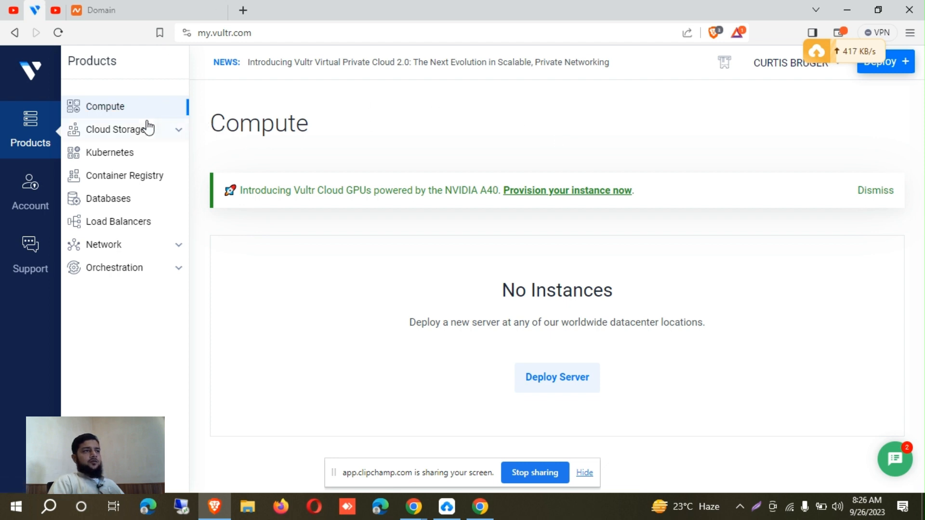
Start deploying a new server and choose Cloud Compute as the server type
left_click(210, 30)
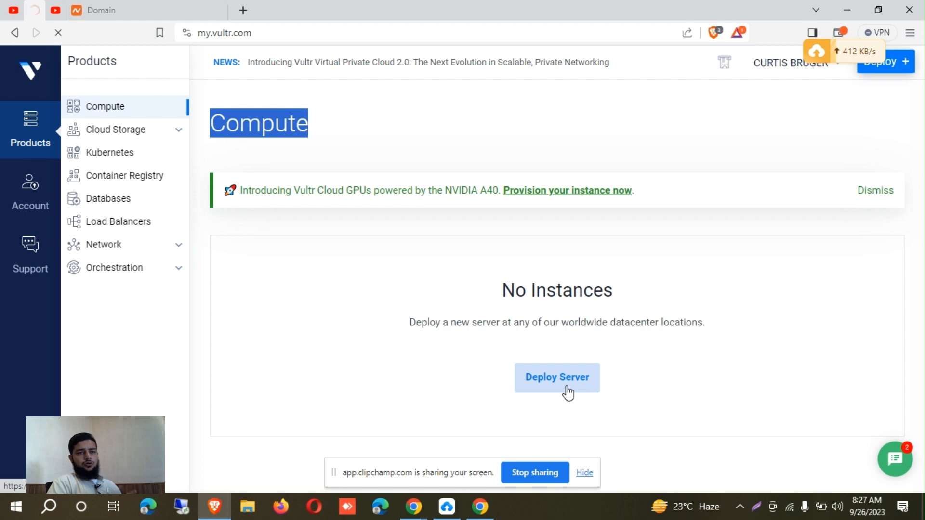
left_click(557, 378)
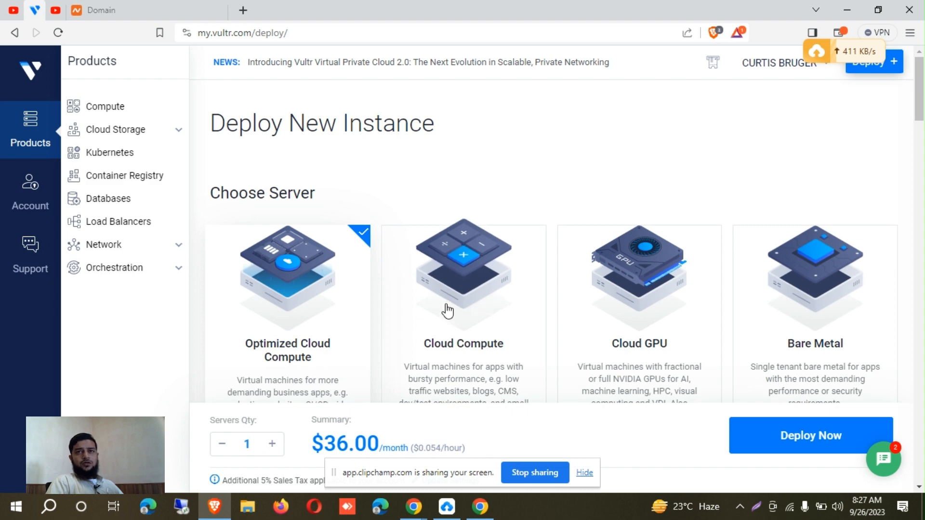
left_click(415, 289)
Choose Intel High Performance as the CPU and storage technology
scroll(924, 115, "down", 3)
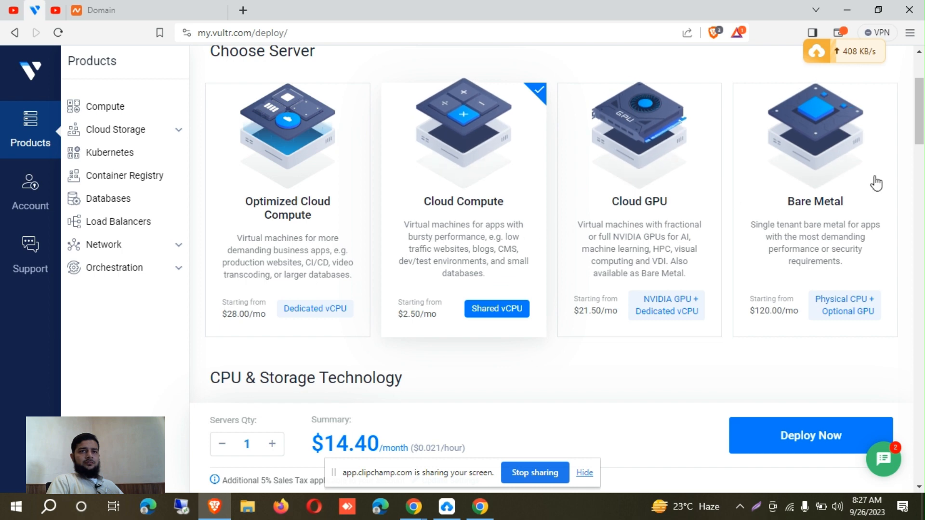
left_click_drag(923, 130, 924, 177)
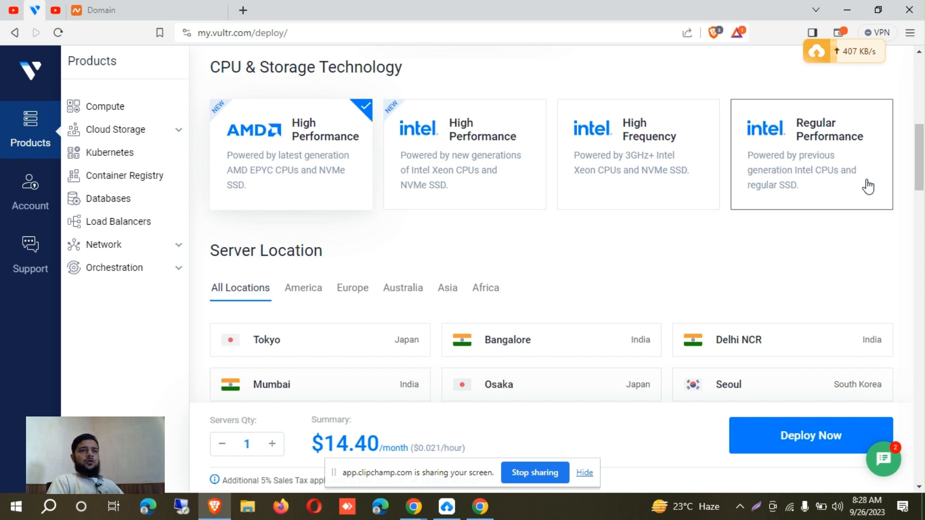
left_click(490, 186)
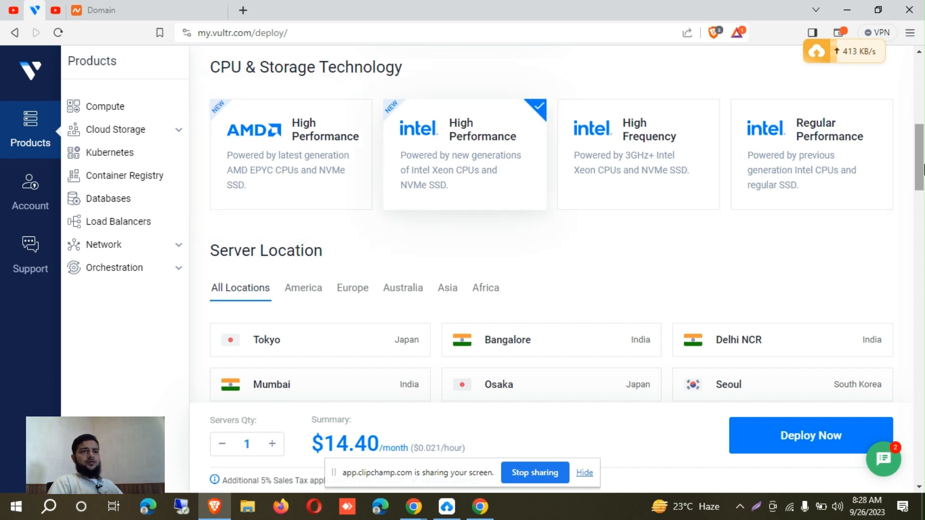
Search the marketplace apps for "wordpress" and choose WordPress on Ubuntu 22.04 as the server image
left_click_drag(924, 169, 923, 294)
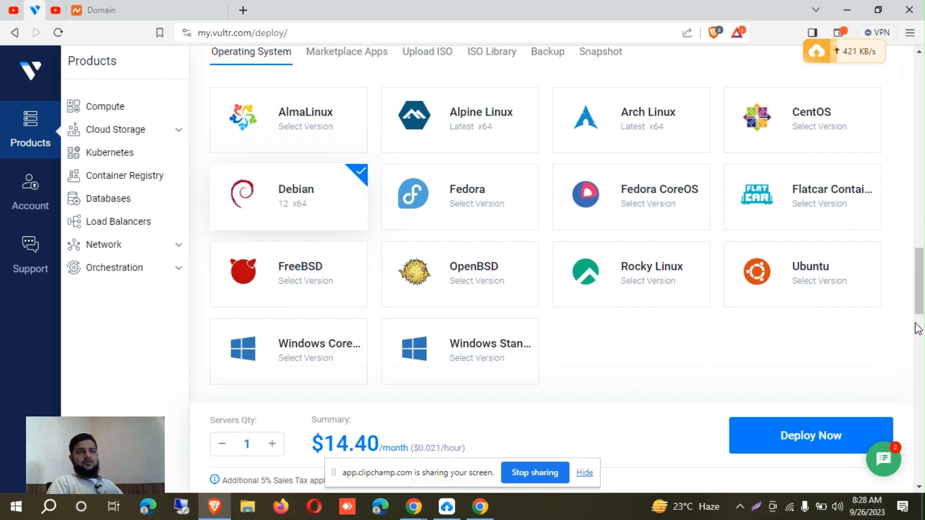
mouse_move(921, 309)
left_mouse_down()
mouse_move(923, 361)
mouse_move(923, 267)
mouse_move(922, 302)
left_mouse_up()
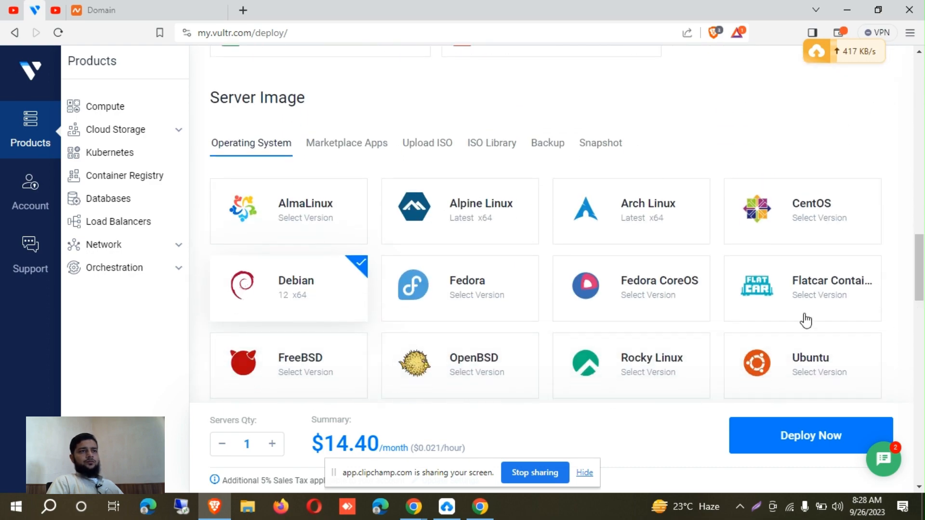
left_click(328, 153)
left_click(923, 320)
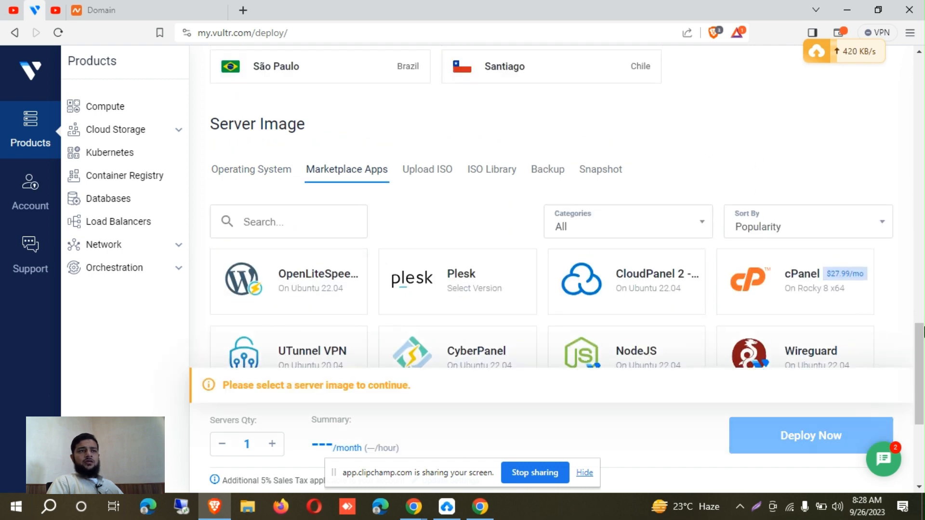
left_click_drag(922, 319, 921, 390)
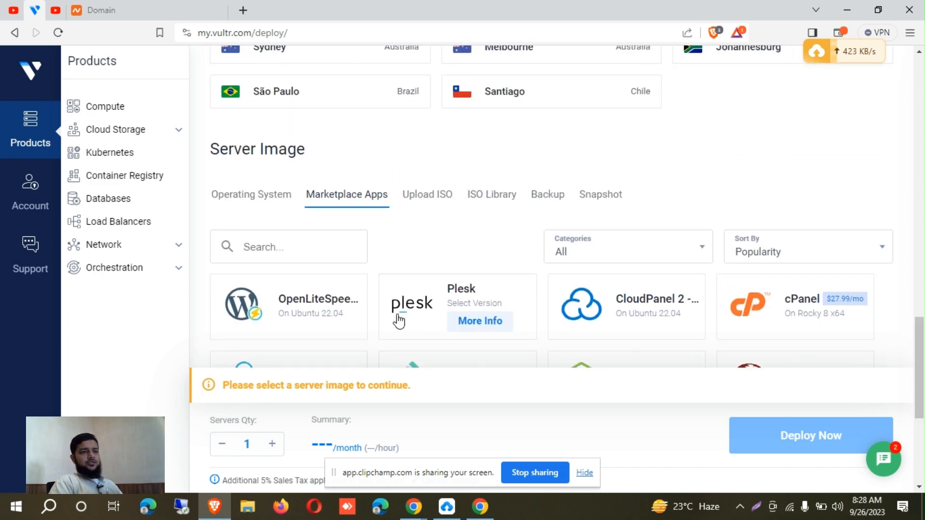
left_click(302, 248)
type("w")
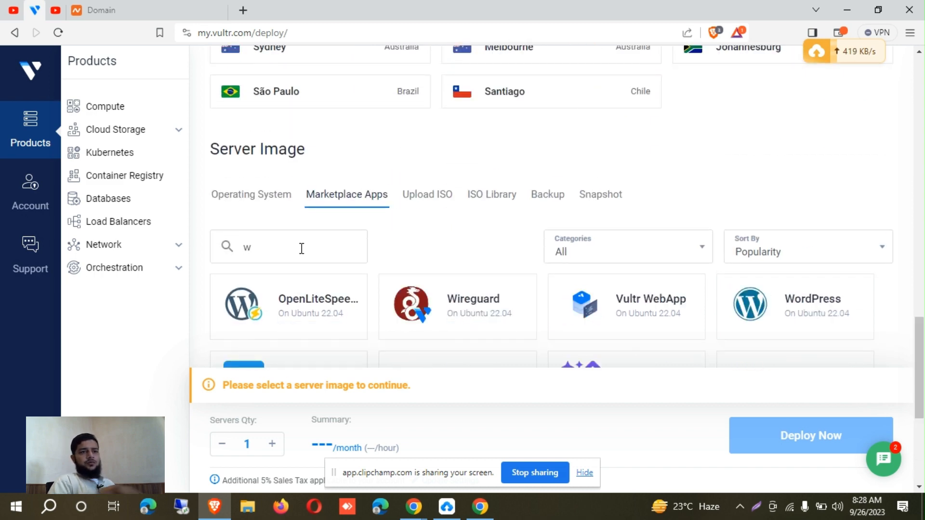
type("ordpress")
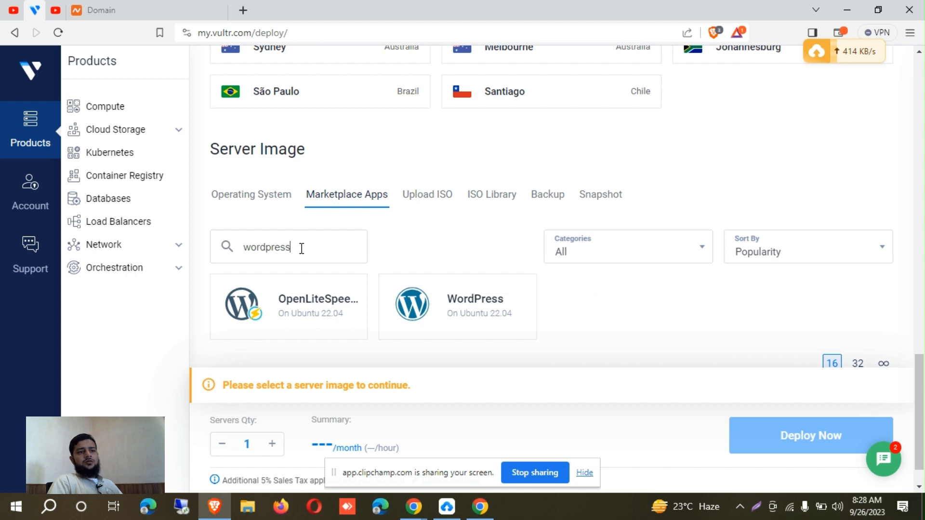
left_click(424, 300)
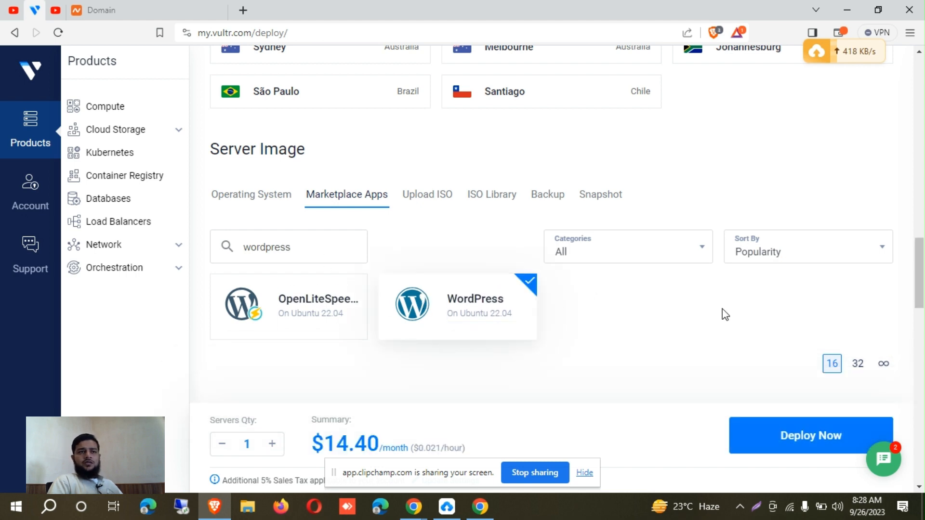
Choose the 100 GB NVMe server size at $24/month with 2 vCPUs and 4 GB memory
scroll(923, 311, "down", 6)
left_click_drag(922, 311, 923, 323)
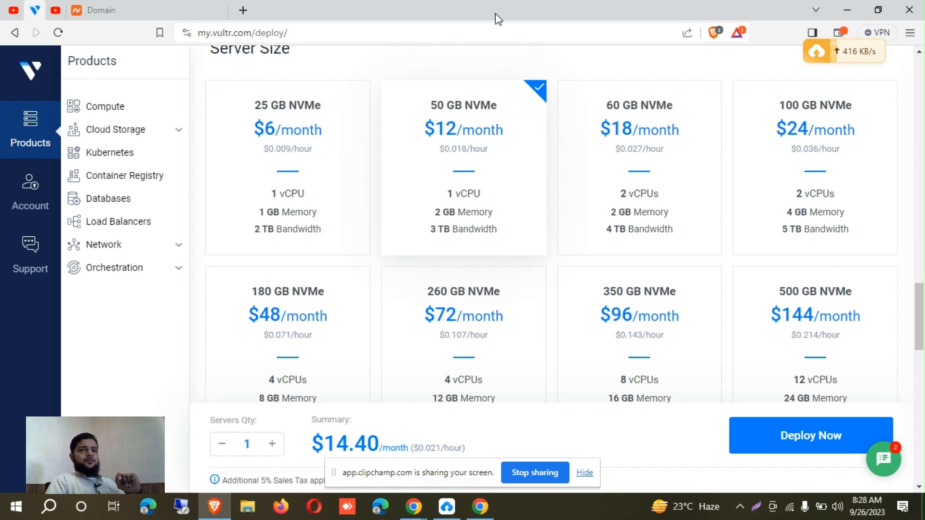
left_click(785, 180)
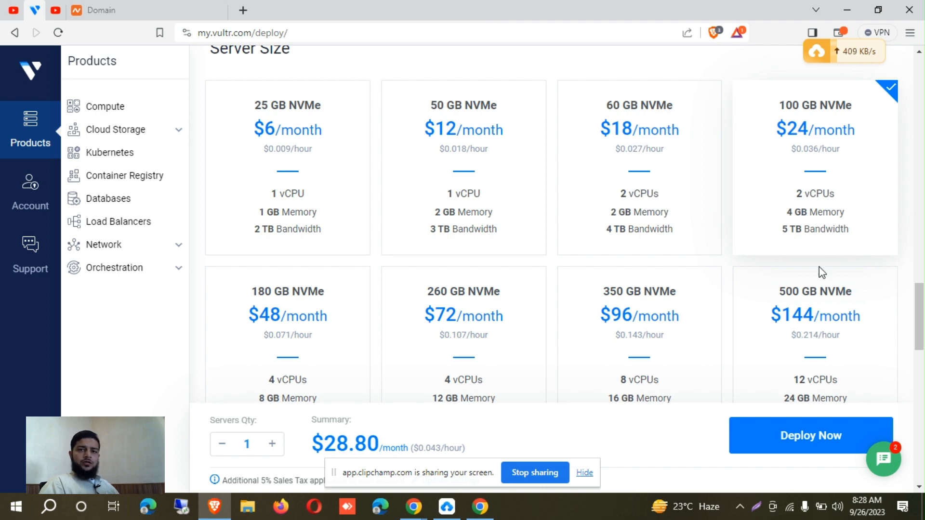
Fill in the WordPress administrator's e-mail address and set the blog title to "Geo Near Me"
left_click(814, 432)
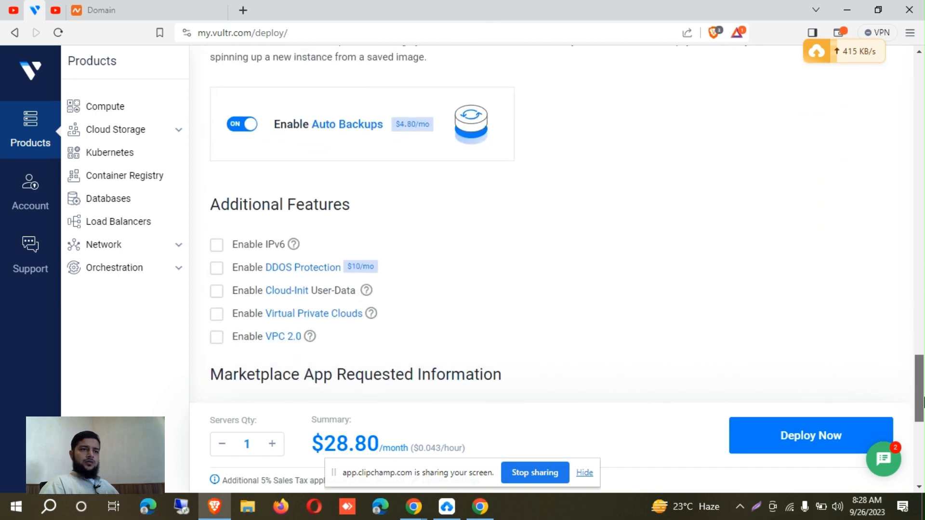
left_click(490, 299)
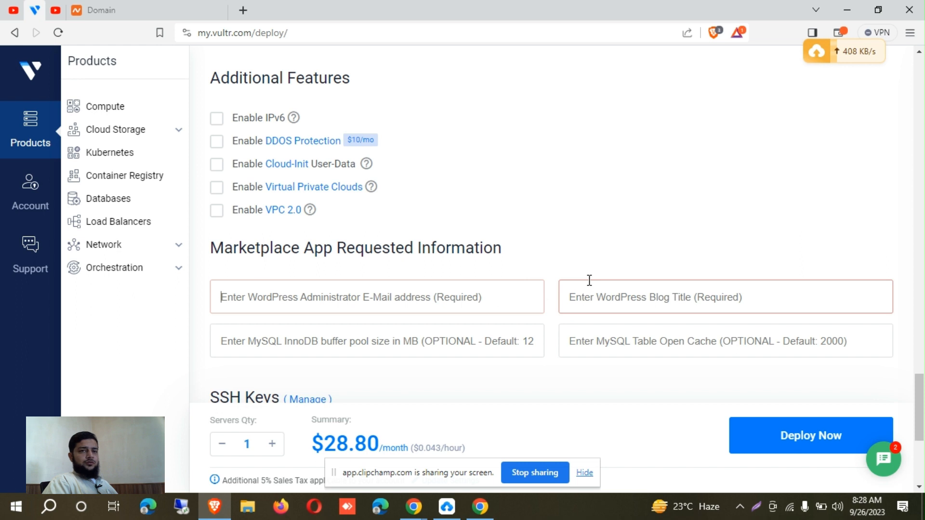
key("ctrl+v")
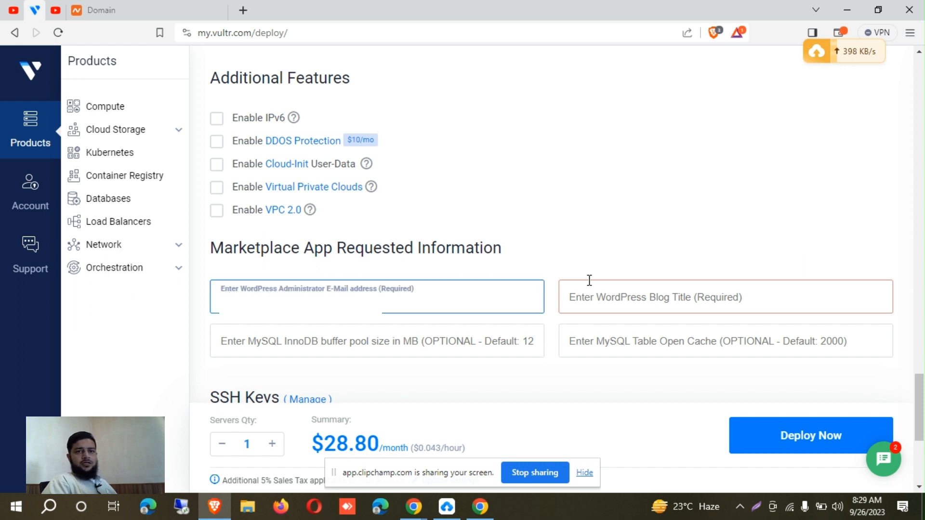
left_click(589, 279)
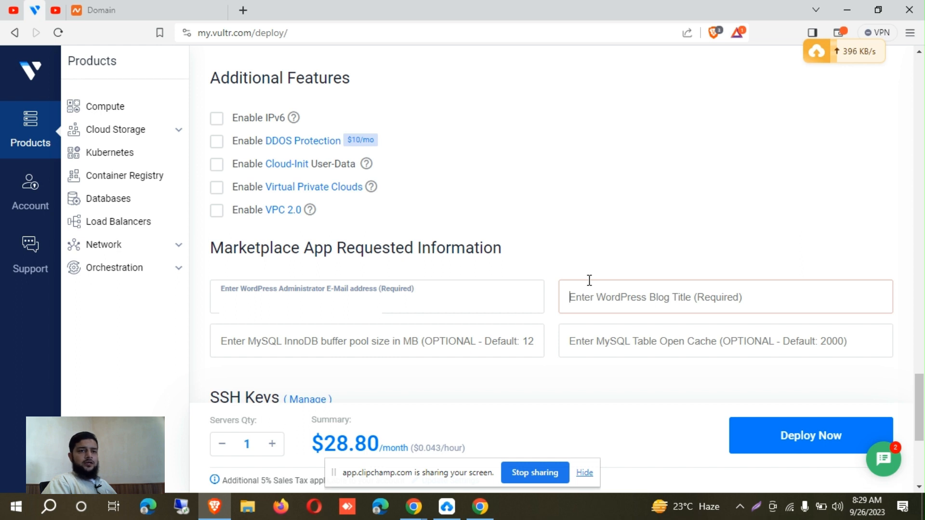
type("Geo Near Me")
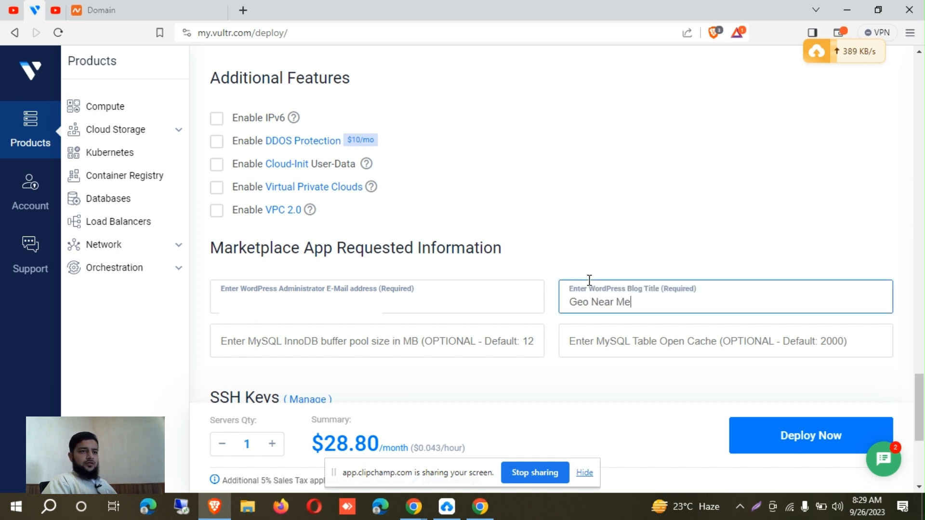
key("Tab")
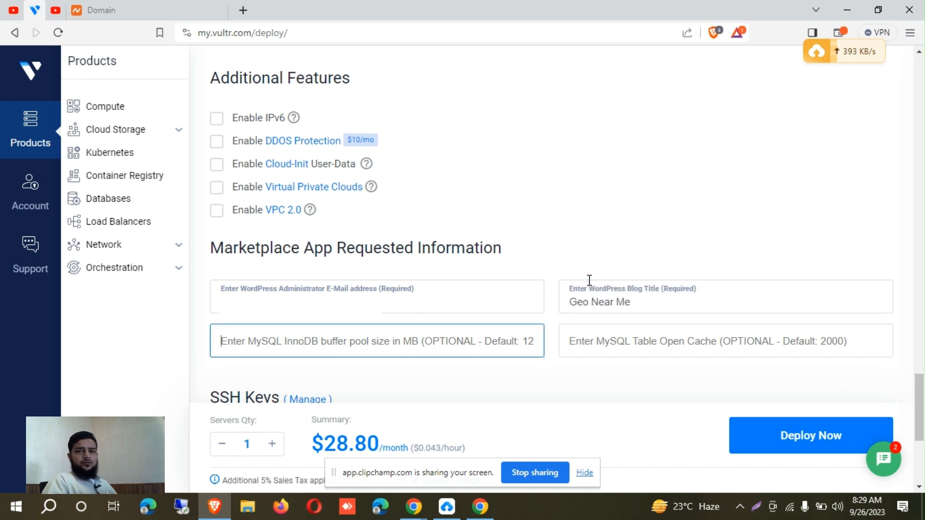
Set the server hostname to server.geonearme.com and deploy the server
scroll(521, 370, "down", 5)
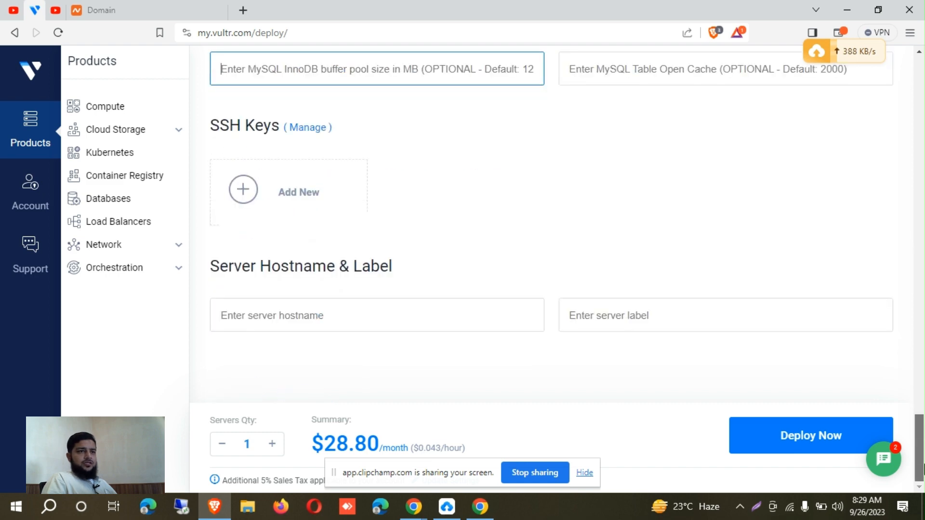
left_click(471, 324)
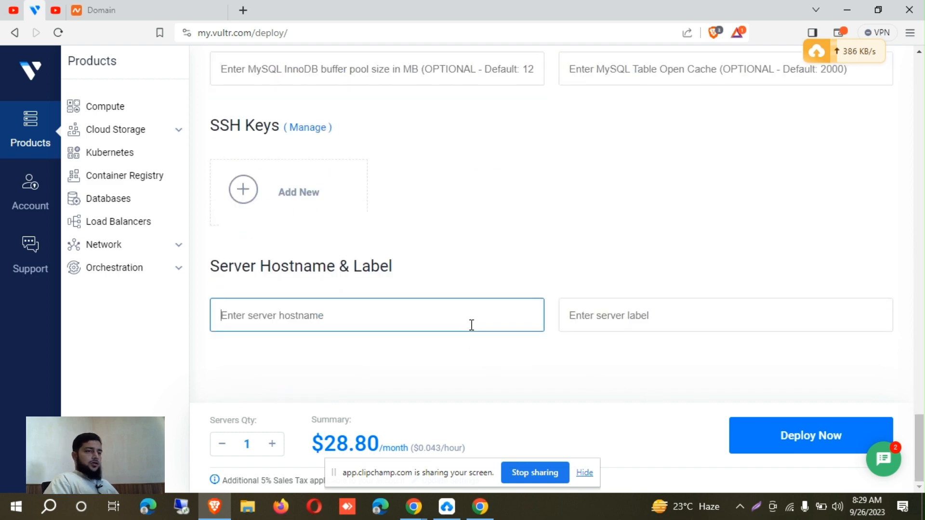
type("server")
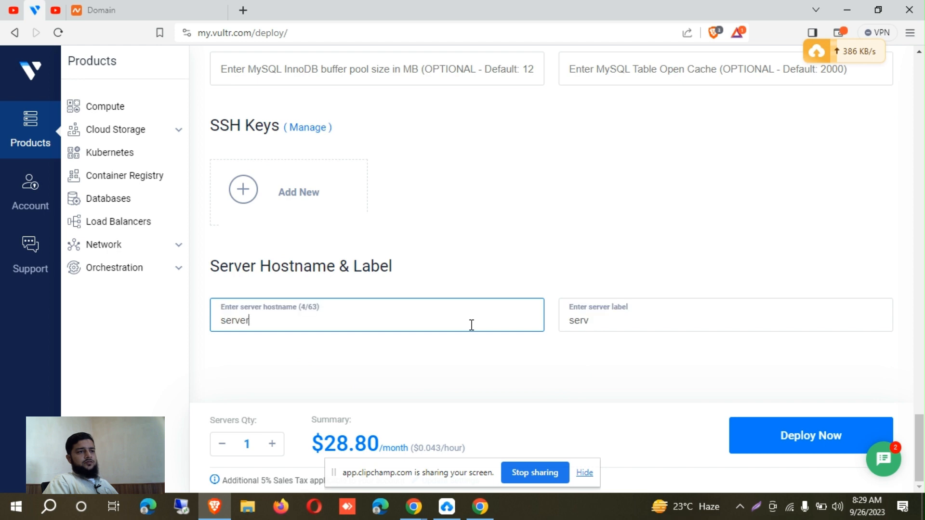
type(".geonearme.com")
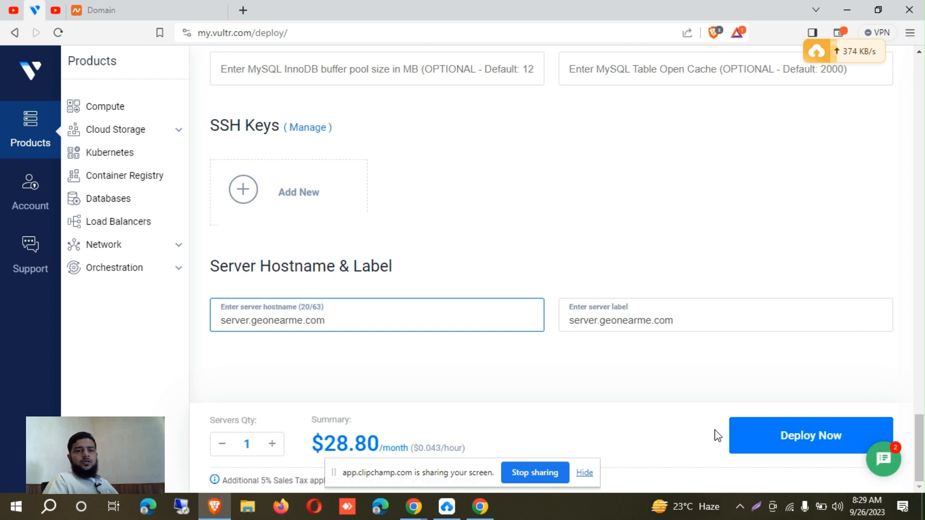
left_click(761, 440)
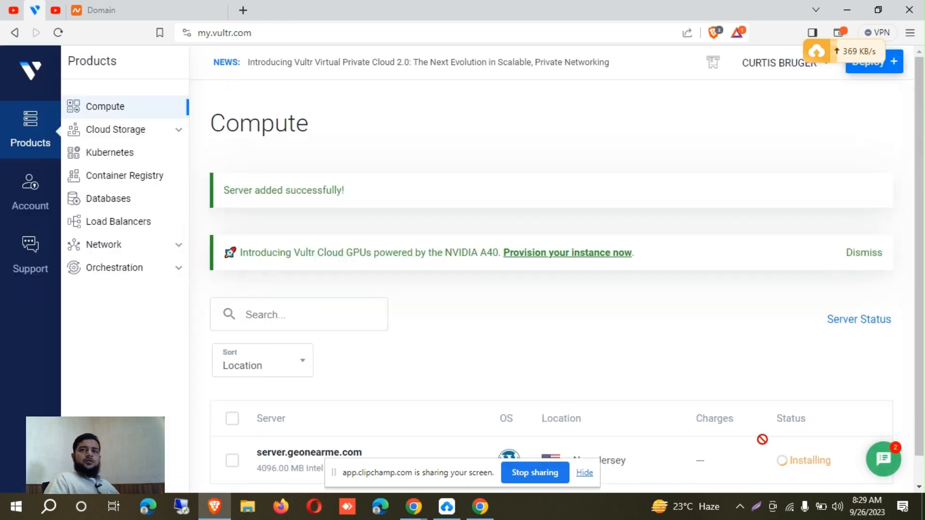
Open the details of the server.geonearme.com instance and copy its IP address
scroll(924, 241, "down", 1)
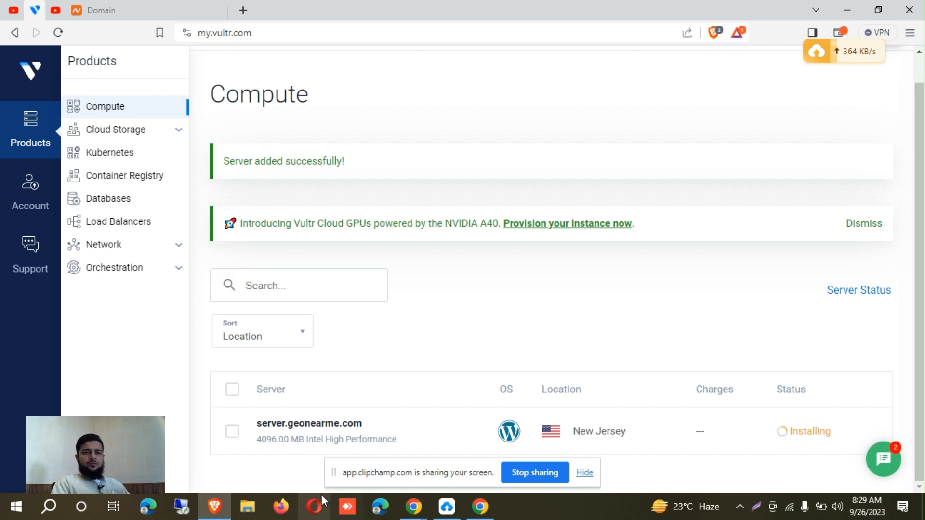
left_click_drag(341, 480, 788, 519)
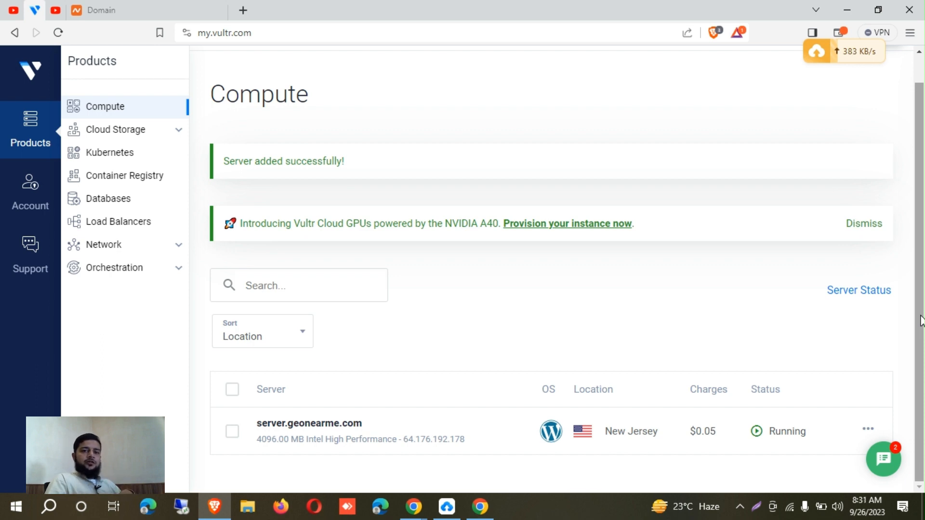
left_click(804, 434)
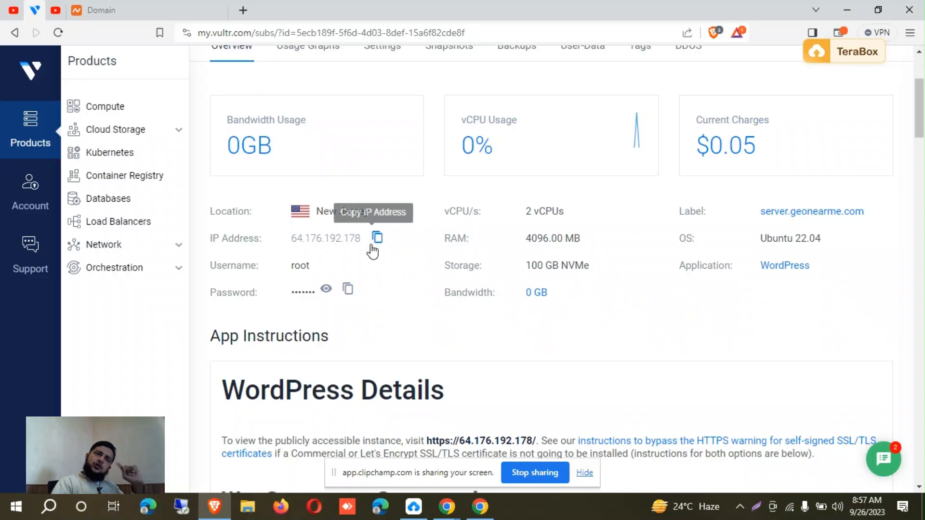
left_click(372, 246)
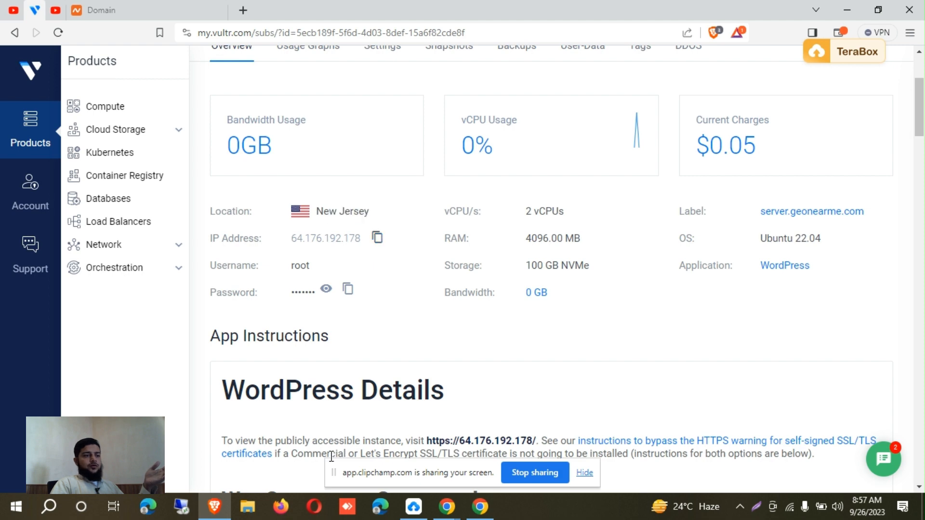
Launch PuTTY and enter 64.176.192.178 as the host to connect to
key("super")
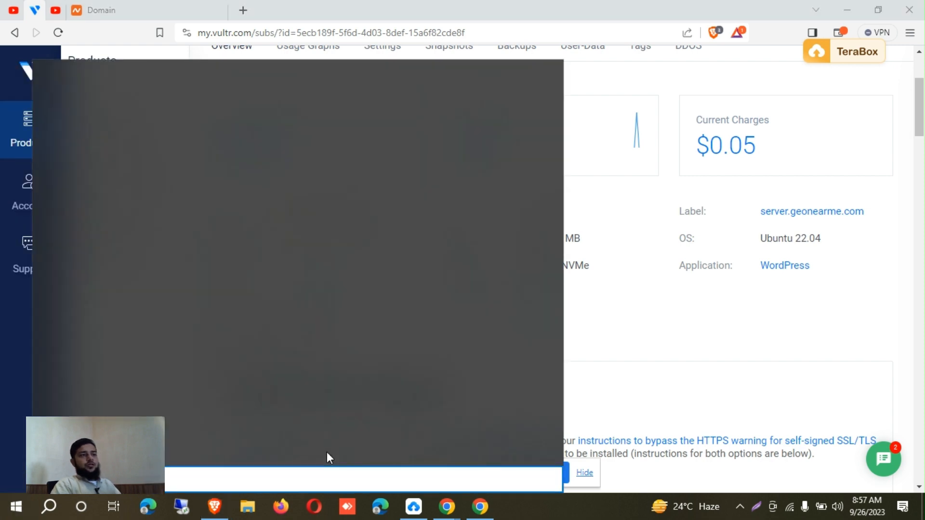
type("putt")
key("Return")
key("ctrl+v")
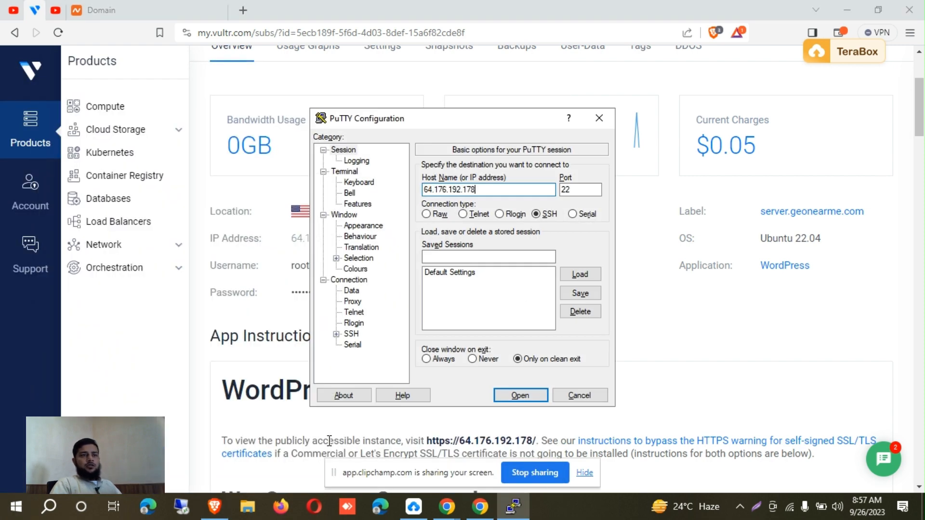
Copy the server's username root from its Vultr details and open the PuTTY SSH connection, trusting and caching the host key
double_click(302, 269)
key("alt+Tab")
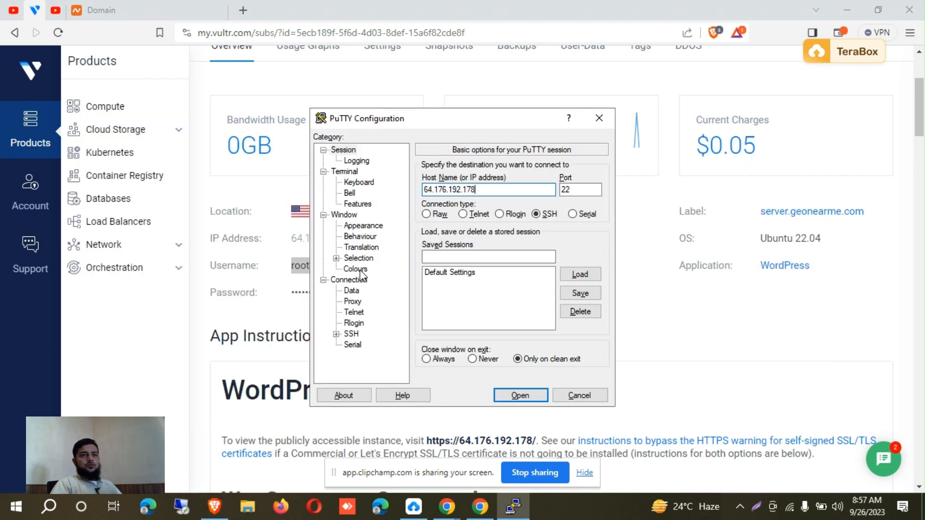
key("Return")
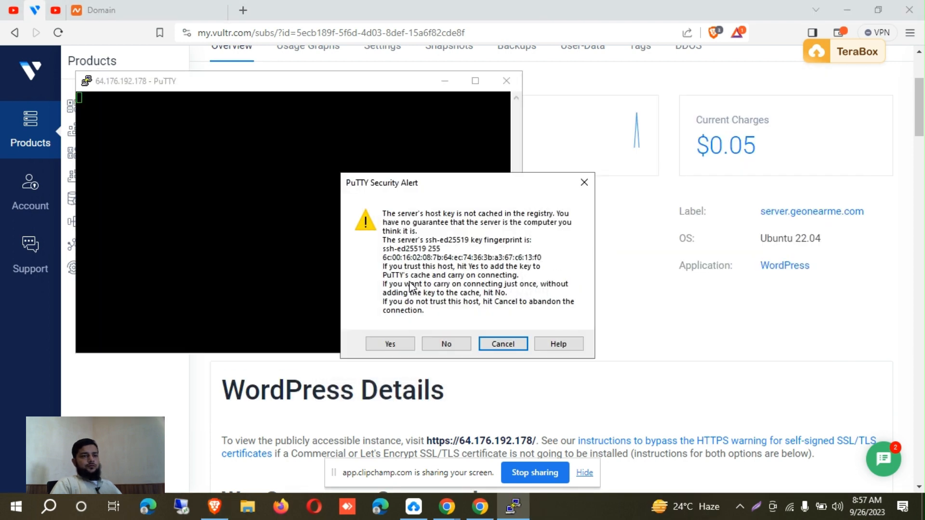
left_click(407, 346)
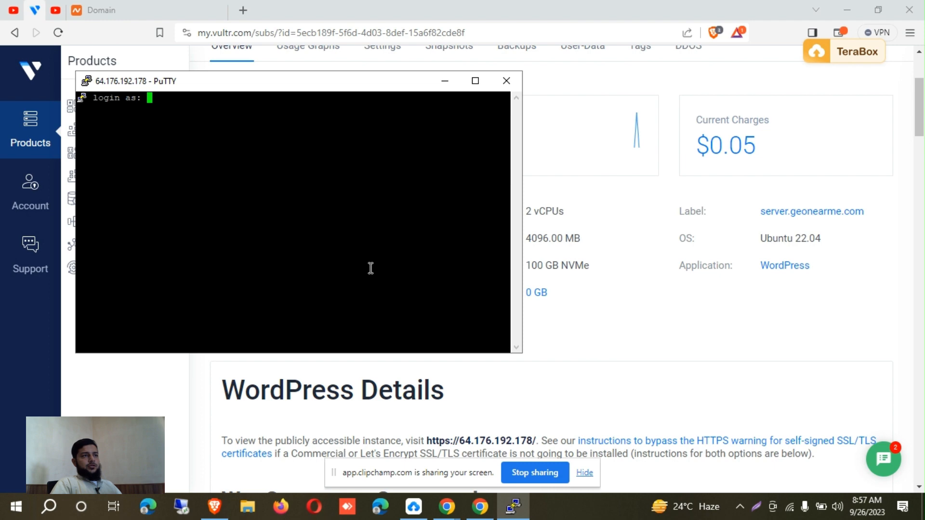
Log in to the SSH session as root with the server password copied from the Vultr instance details
right_click(371, 268)
key("alt+Tab")
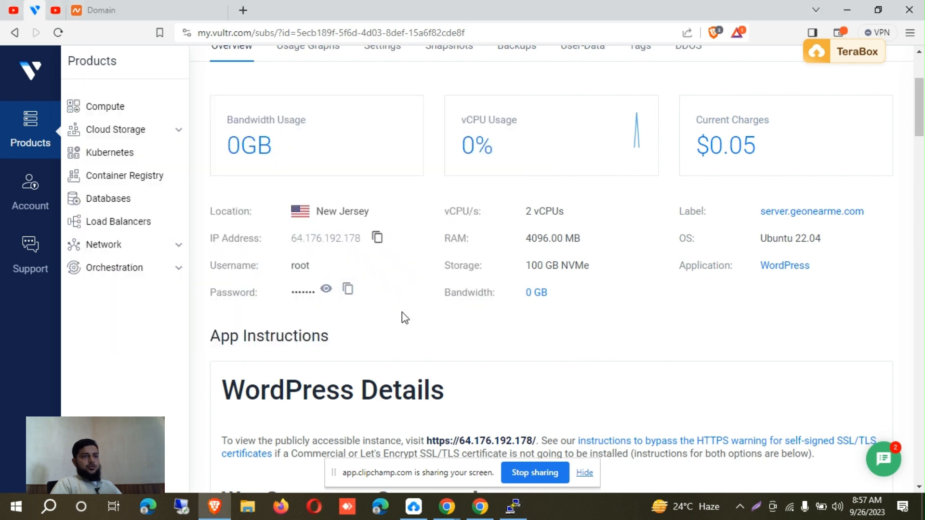
left_click(346, 290)
key("alt+Tab")
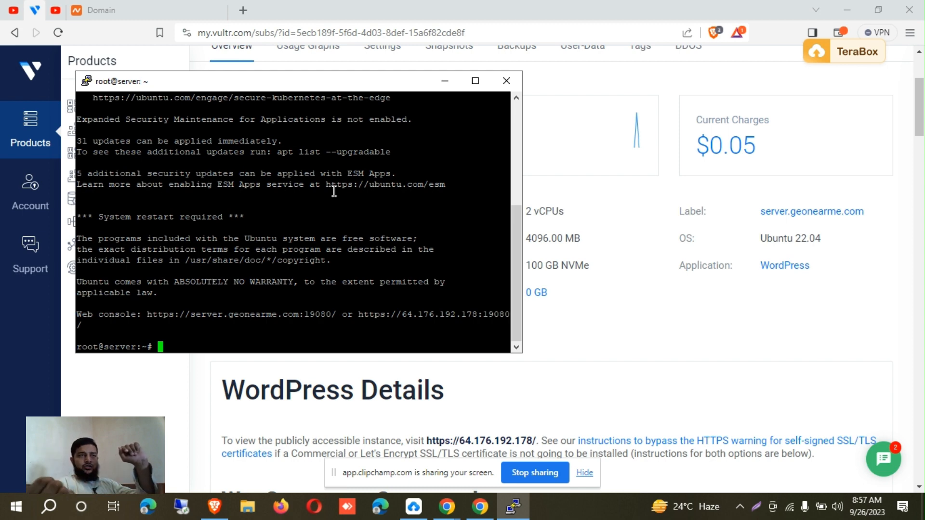
scroll(334, 191, "up", 4)
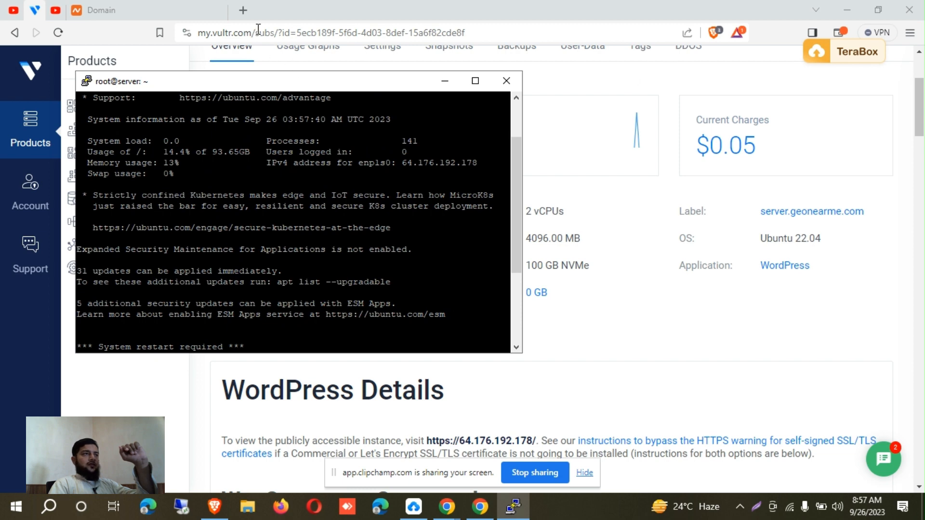
Switch to the geonearme.com domain page in Namecheap and select the first custom nameserver entry for replacement
left_click(199, 12)
scroll(836, 172, "down", 4)
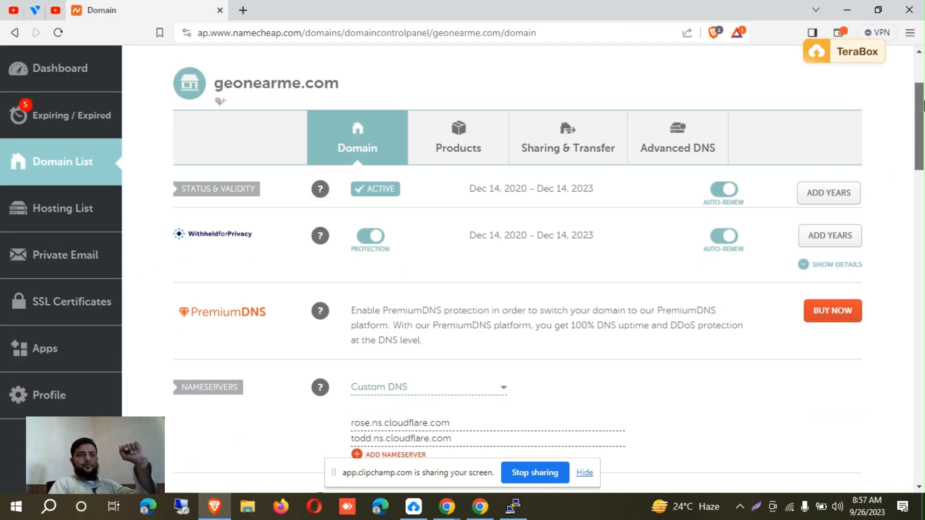
triple_click(474, 362)
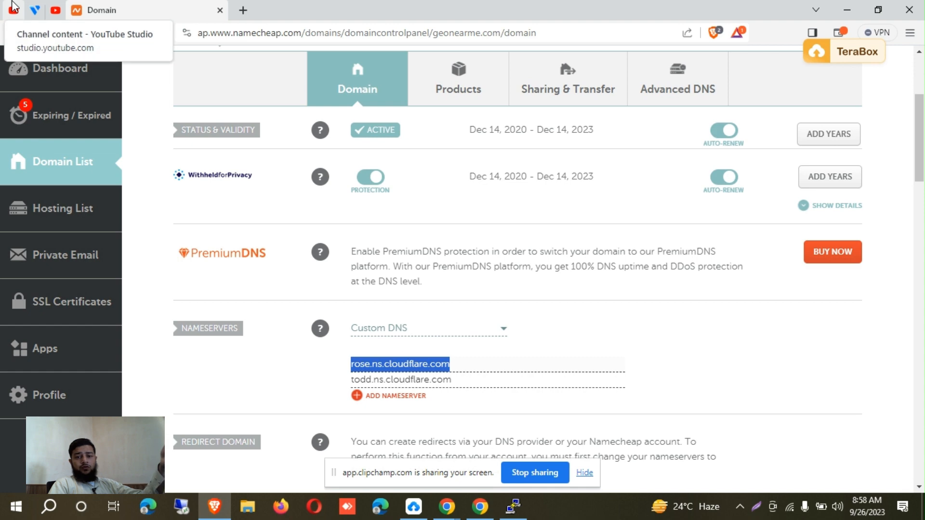
Return to Vultr and open the form for adding a domain to its network DNS
left_click(35, 7)
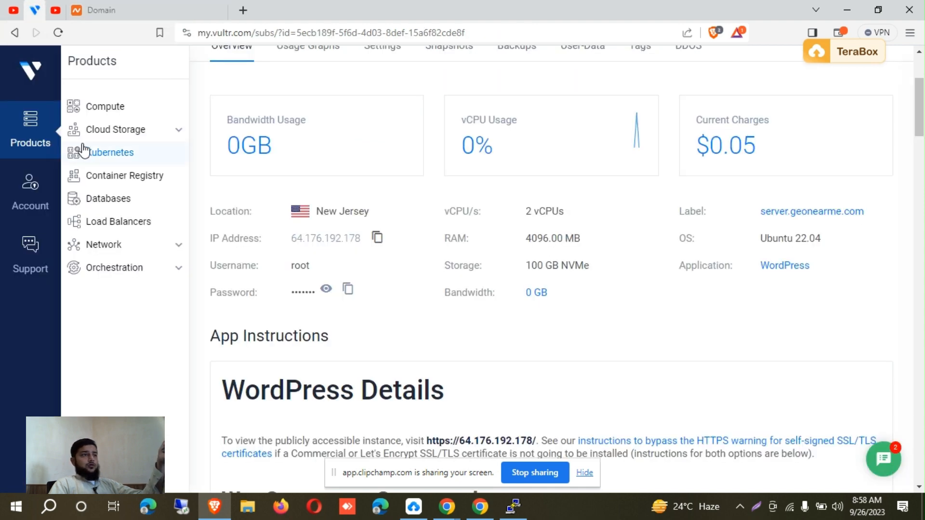
scroll(923, 75, "up", 4)
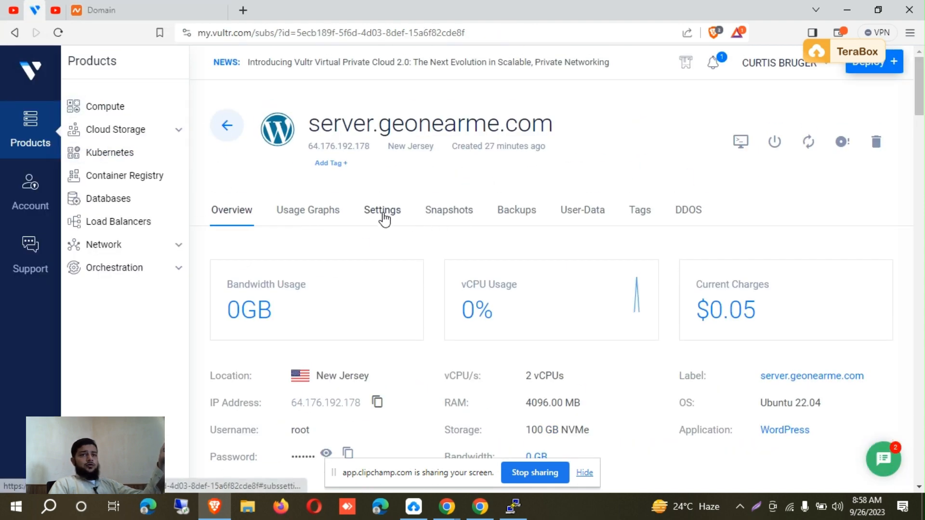
left_click(22, 141)
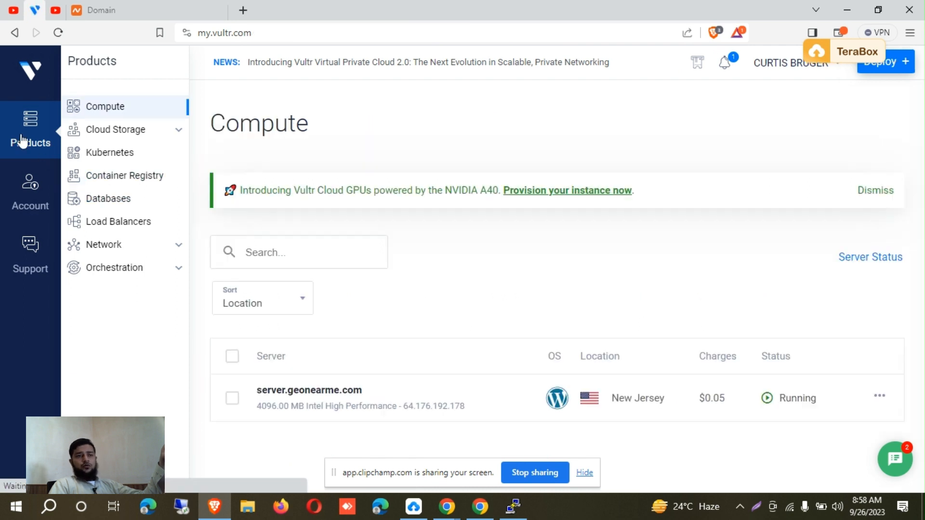
left_click(130, 254)
left_click(96, 304)
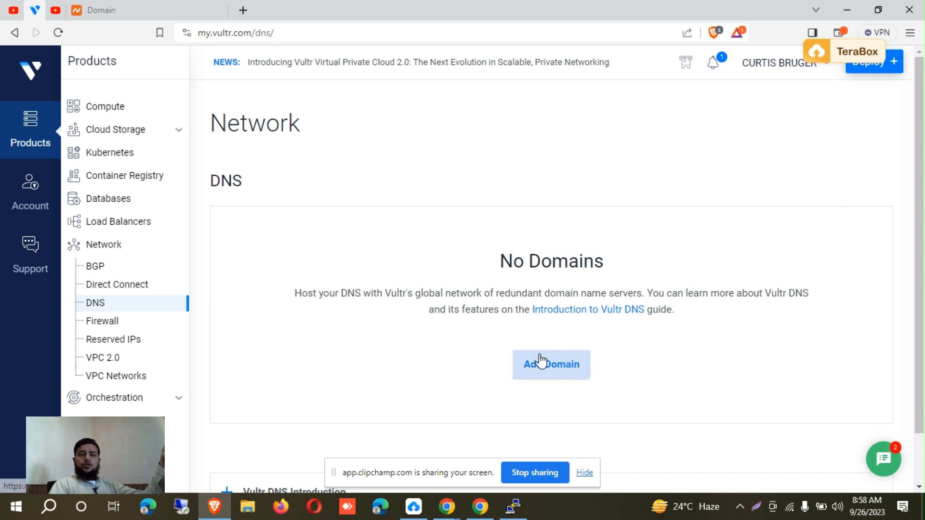
left_click(541, 363)
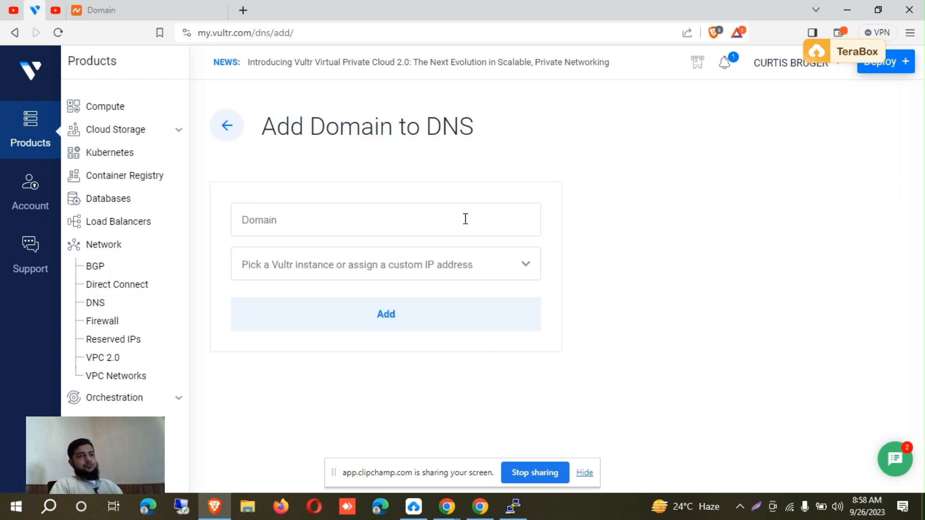
Add the domain geonearme.com to DNS, assigned to the server.geonearme.com instance with IP 64.176.192.178
left_click(465, 219)
key("Down")
key("Return")
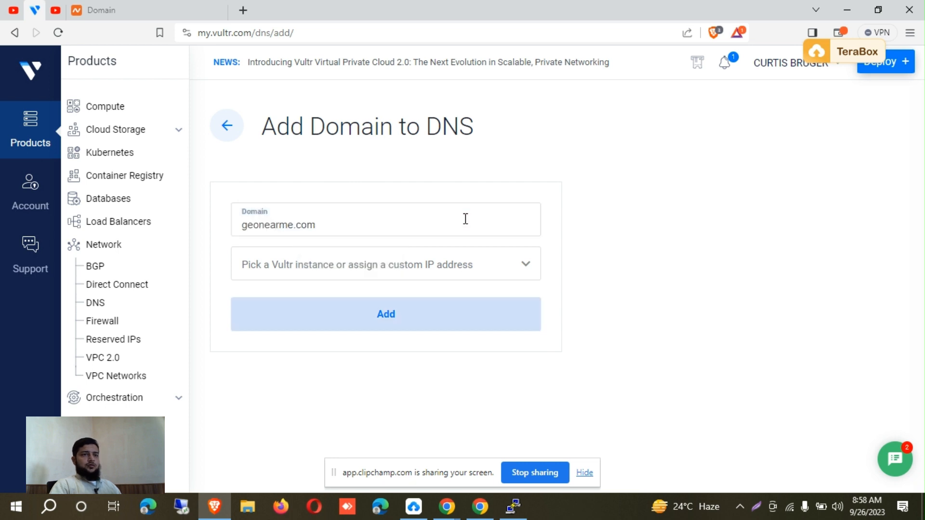
left_click(463, 269)
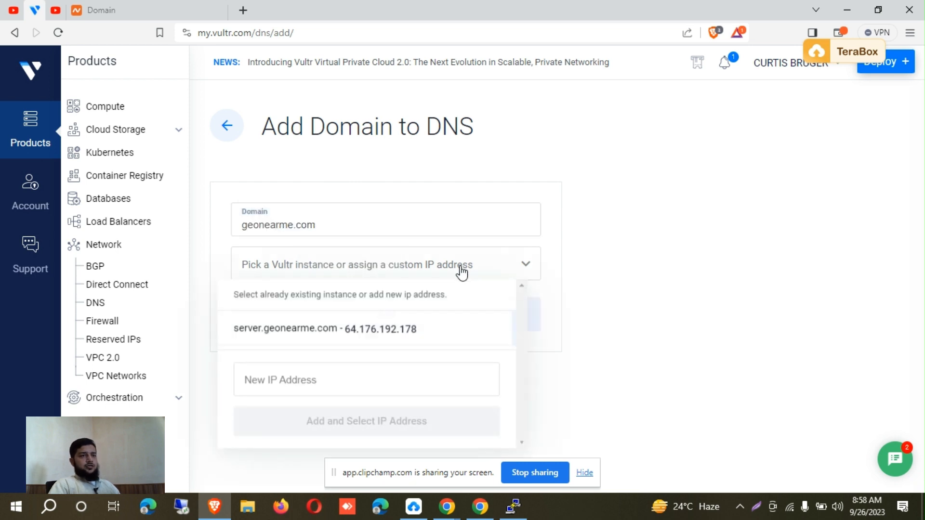
left_click(343, 333)
left_click(343, 329)
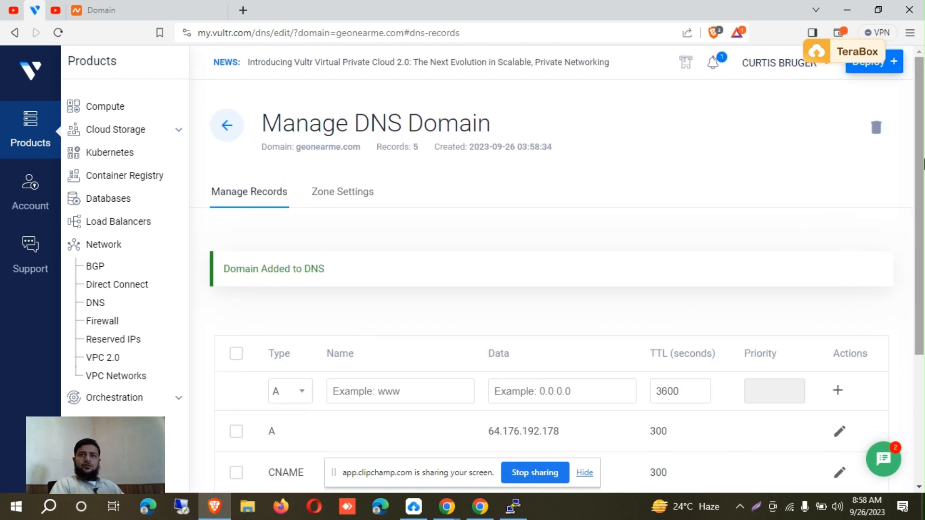
Copy ns1.vultr.com from the domain's NS records and paste it as the first custom nameserver in Namecheap
scroll(924, 282, "down", 3)
left_click_drag(580, 379, 472, 391)
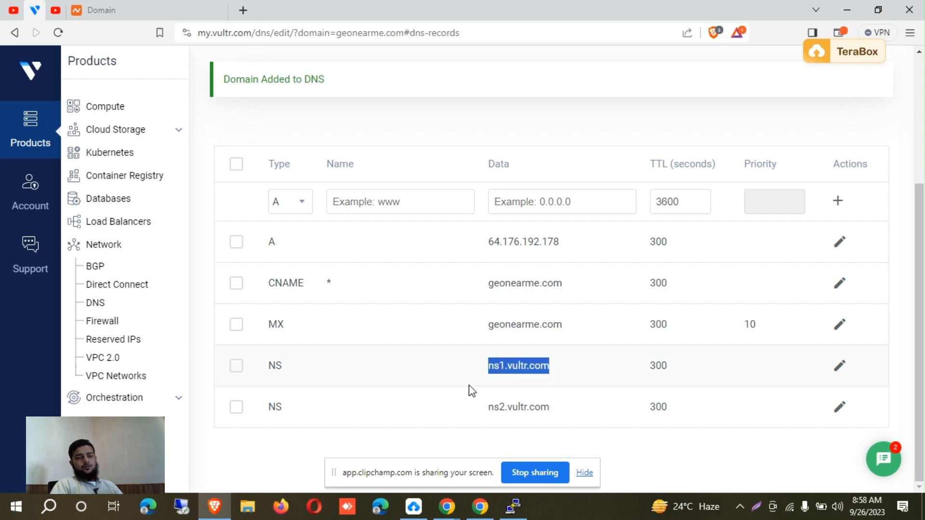
left_click(154, 7)
key("ctrl+v")
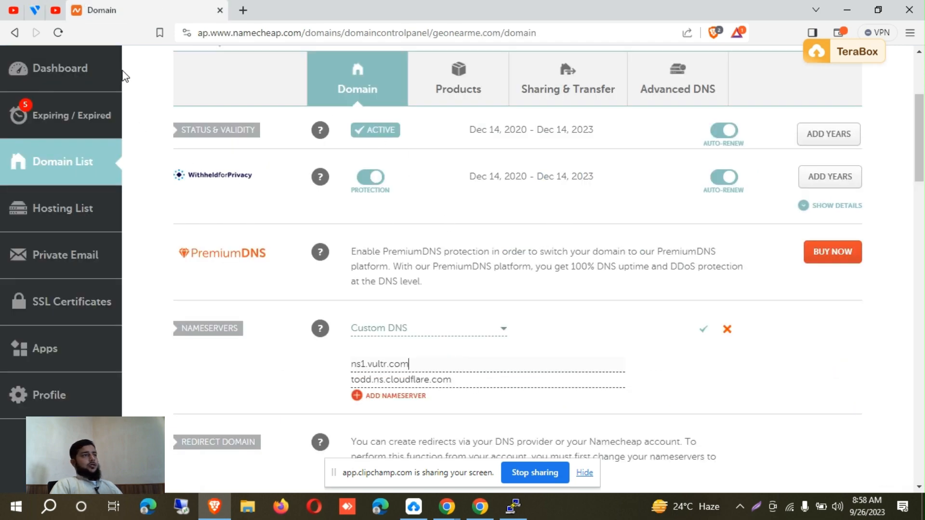
Copy ns2.vultr.com from Vultr's NS records and replace the second custom nameserver in Namecheap with it
left_click(35, 9)
left_click_drag(582, 403, 429, 405)
key("ctrl+c")
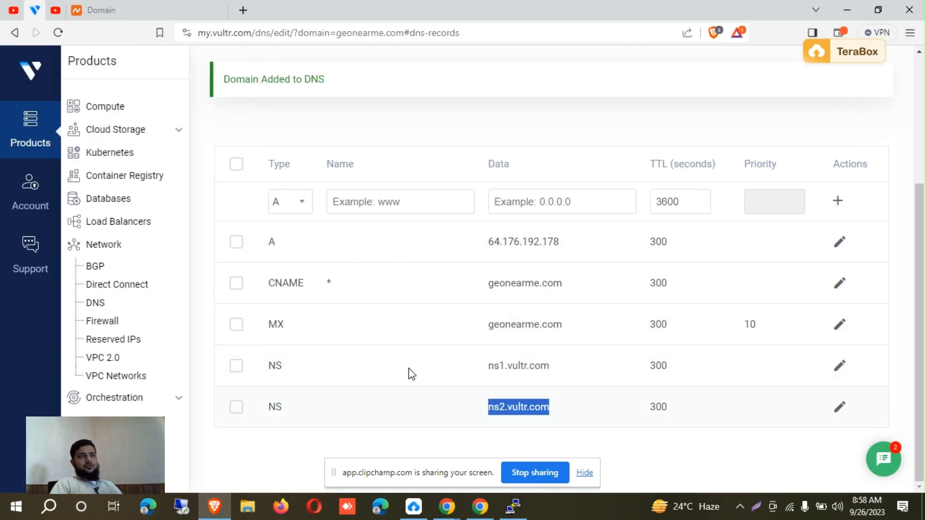
left_click(188, 9)
key("ctrl+a")
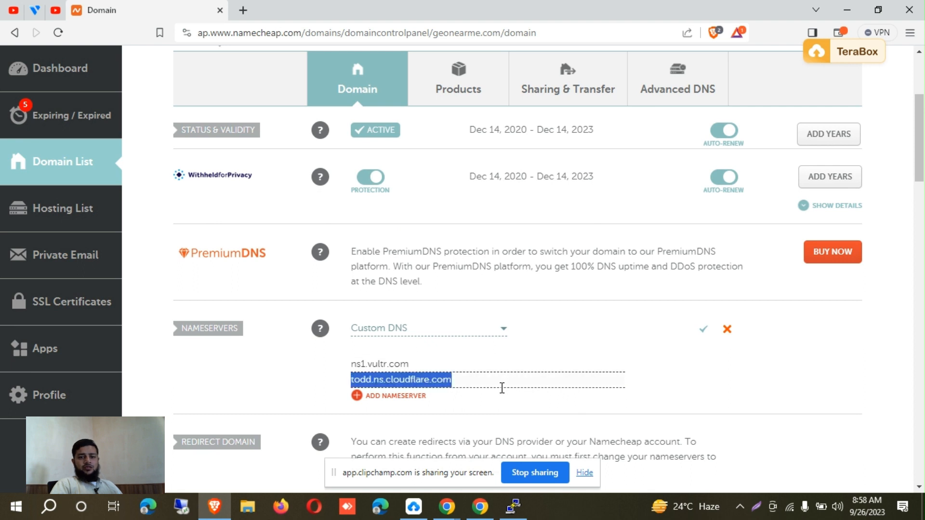
key("ctrl+v")
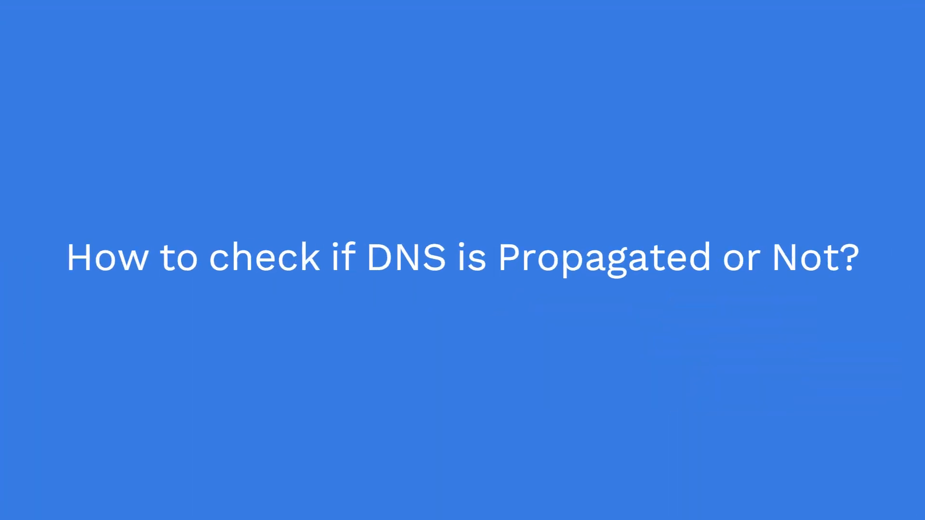